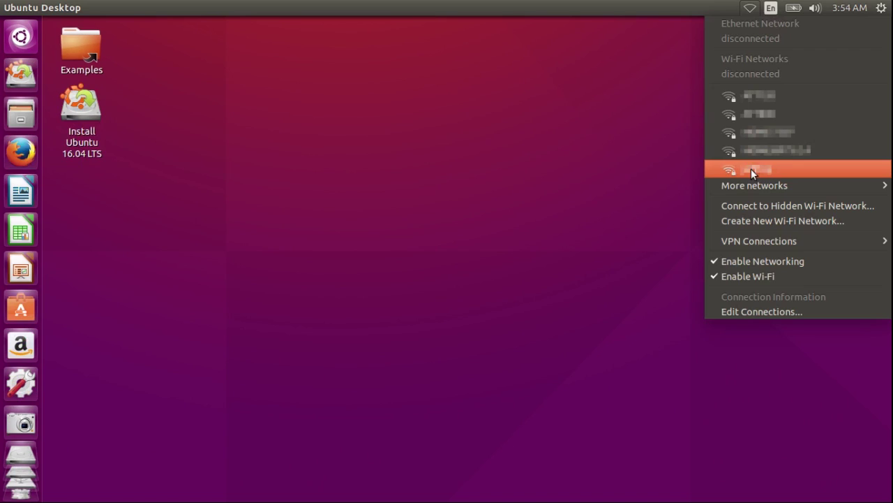
Connect to the fifth listed Wi-Fi network, entering its network key
click(751, 169)
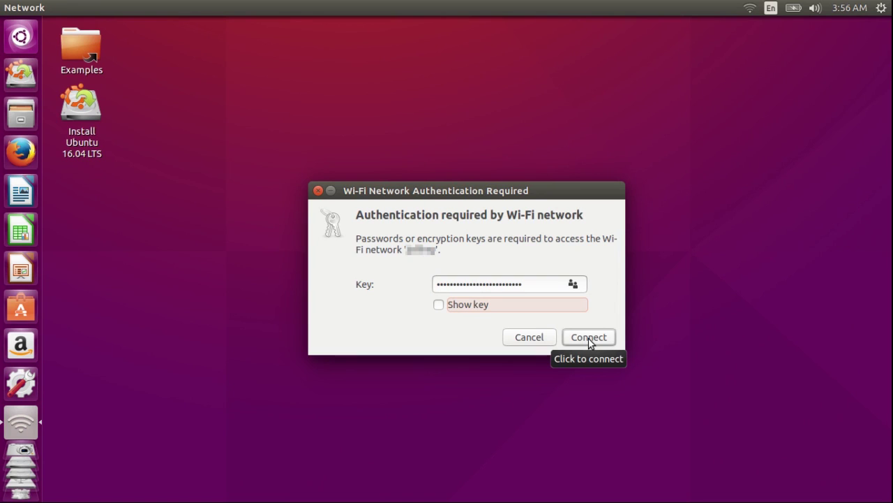
click(588, 337)
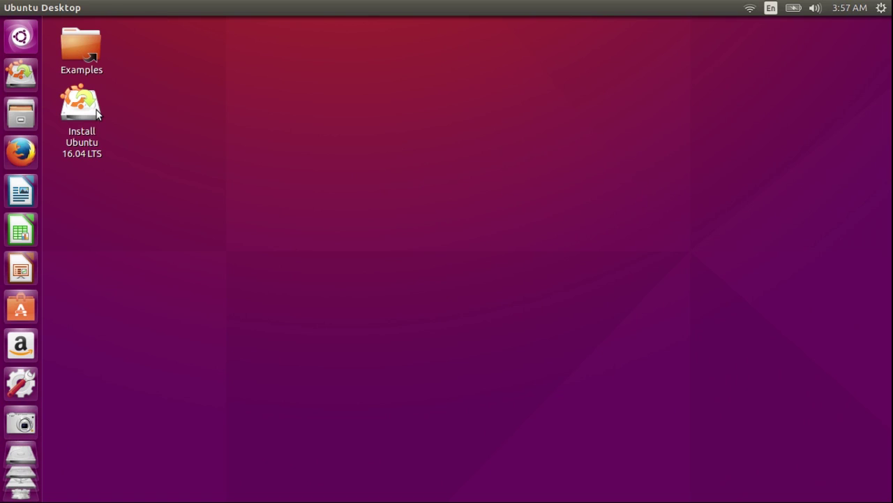
Launch the Ubuntu 16.04 LTS installer and accept English as the installation language
double_click(97, 114)
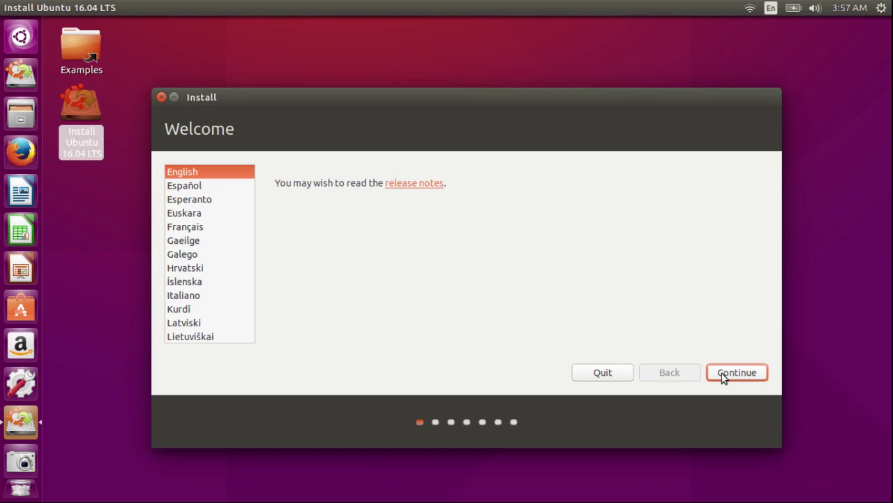
click(737, 372)
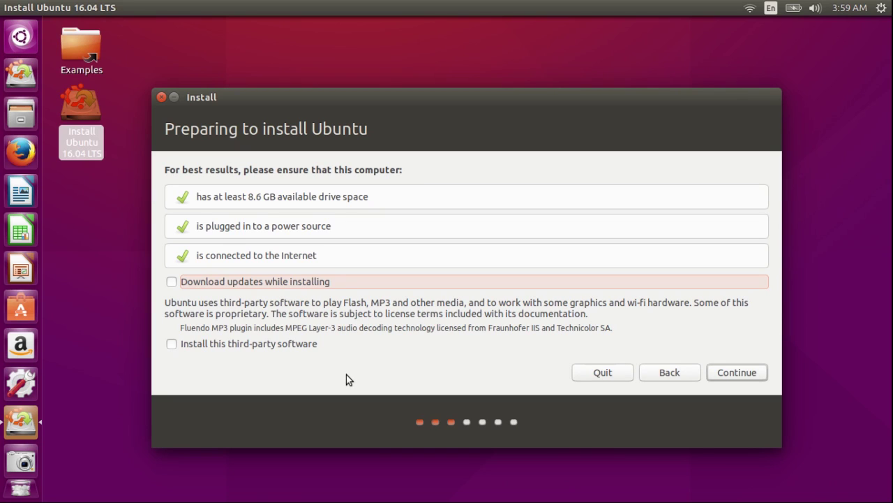
Enable downloading updates while installing and installing the third-party software, and continue to the installation type
click(173, 282)
click(173, 344)
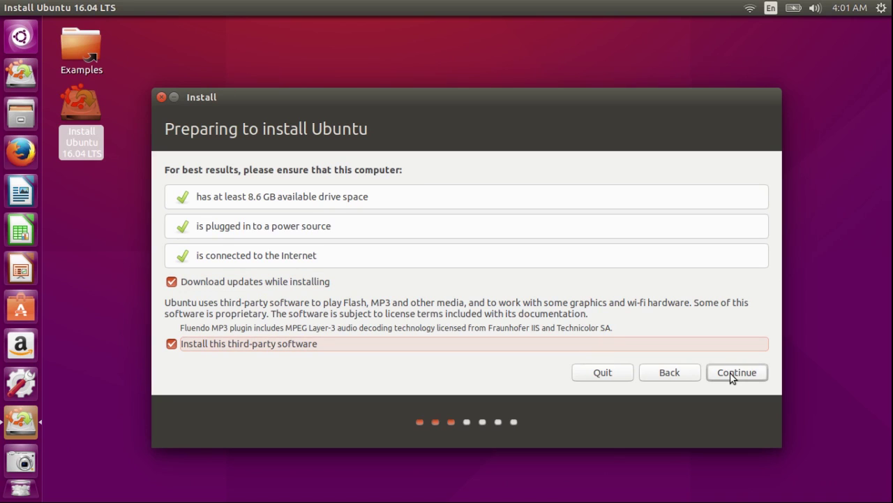
click(737, 372)
Choose the "Something else" installation type and set /dev/sdc TOSHIBA External USB 3.0 (1.0 TB) as the boot loader device
click(190, 350)
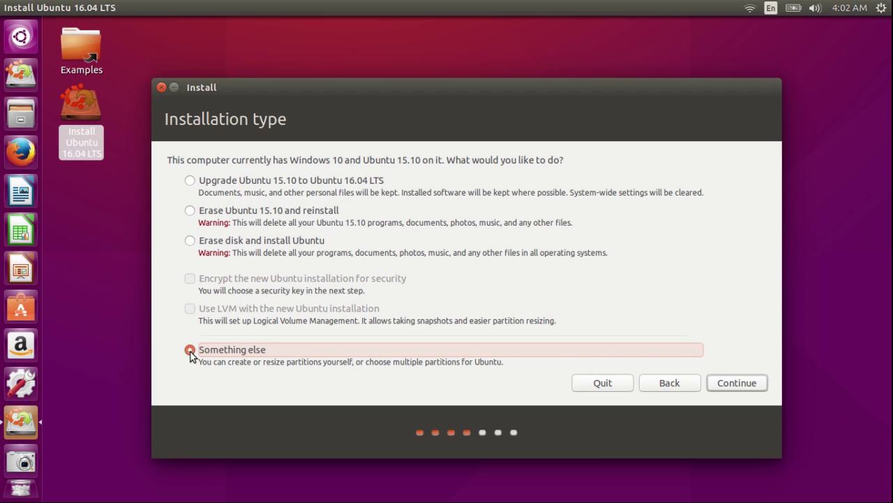
click(737, 384)
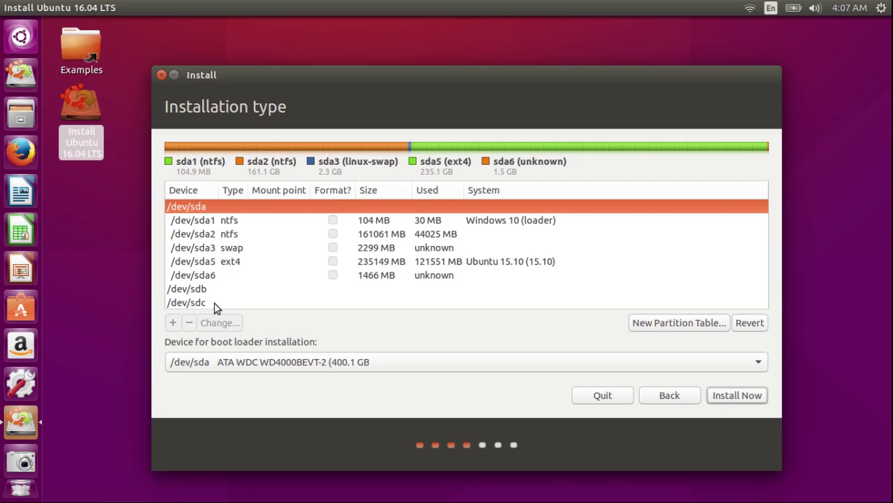
click(401, 362)
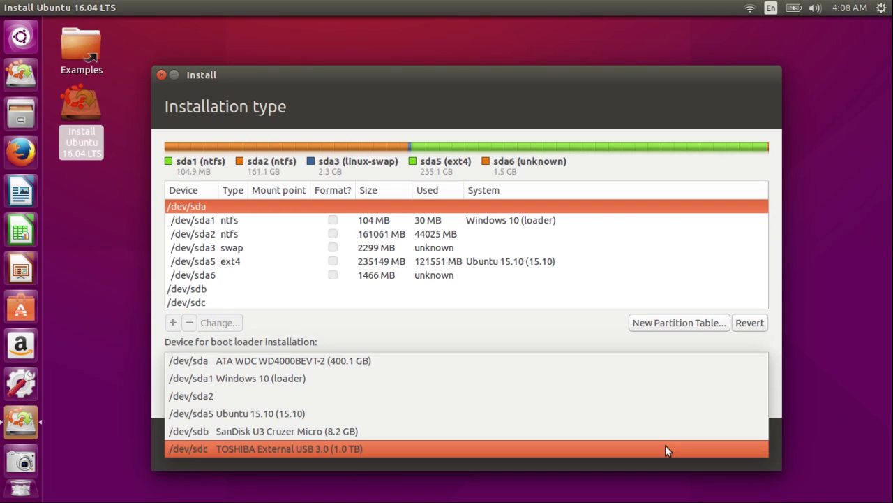
click(666, 448)
Create a 6144 MB primary swap area at the beginning of the free space on /dev/sdc
click(240, 298)
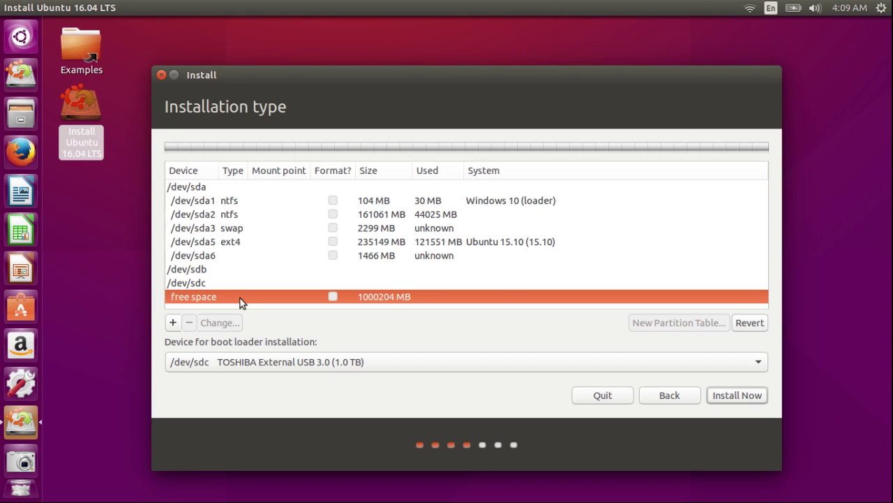
click(170, 324)
click(583, 297)
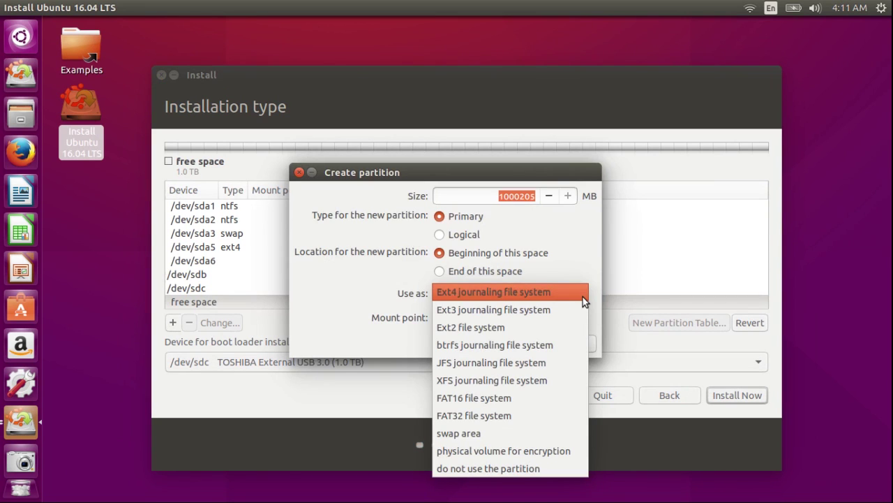
click(513, 432)
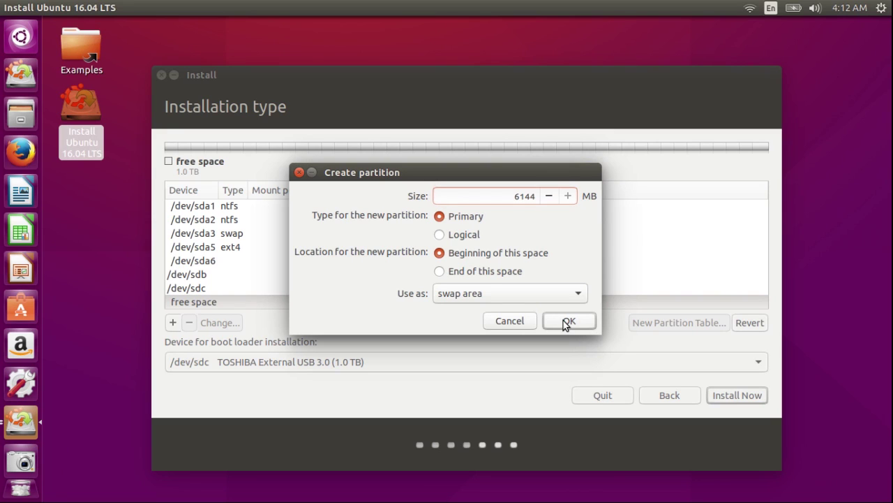
click(567, 320)
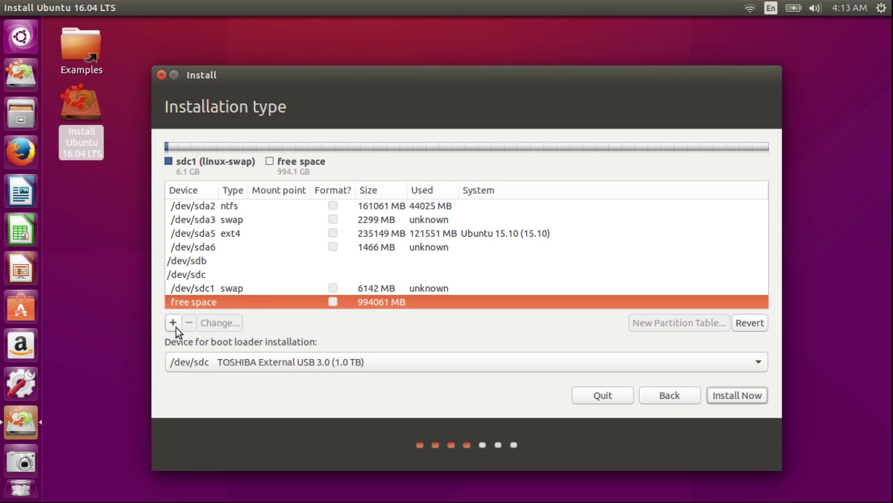
Create a primary Ext4 partition of 994061 MB in the remaining /dev/sdc free space with mount point /
click(175, 325)
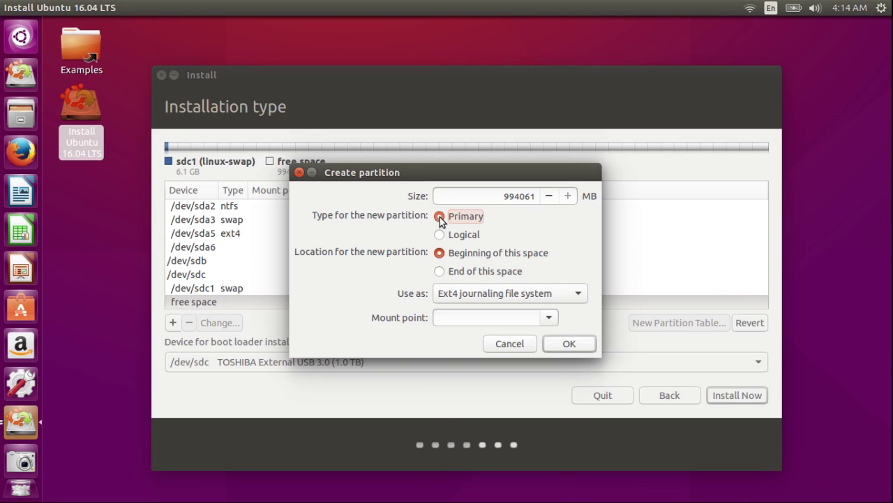
click(510, 318)
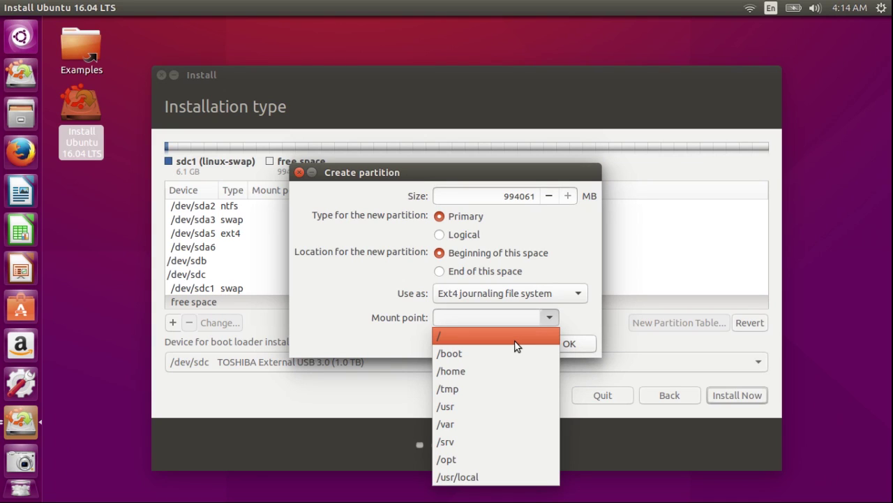
click(515, 341)
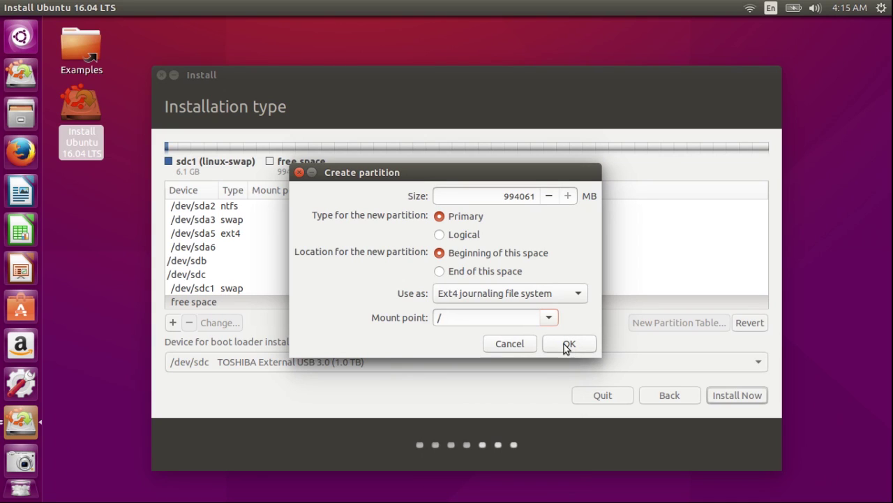
click(567, 345)
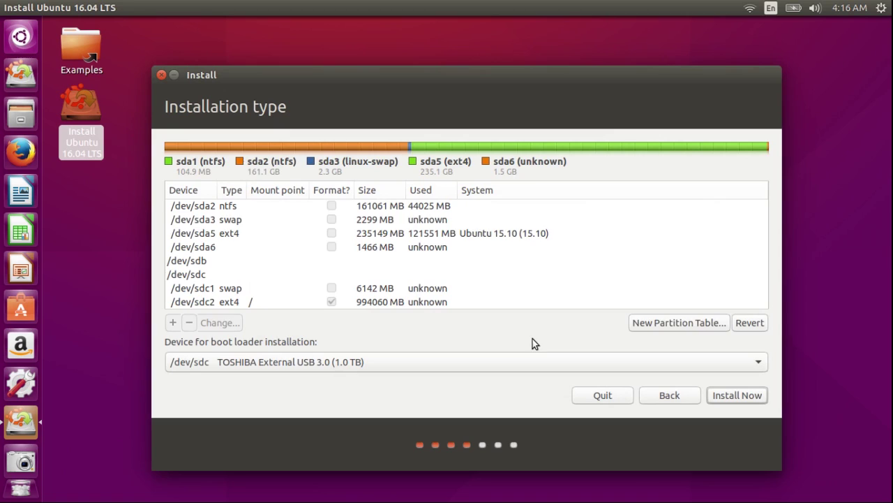
Set the existing swap partition /dev/sda3 to "do not use the partition"
click(230, 220)
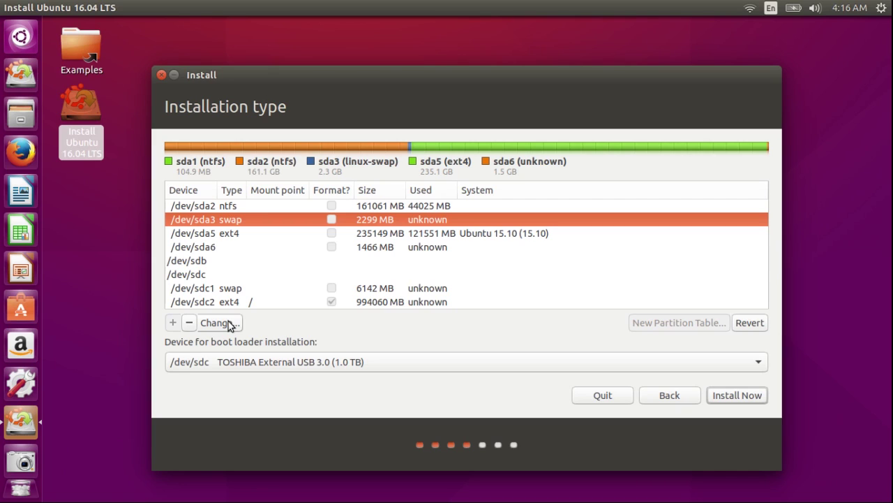
click(229, 324)
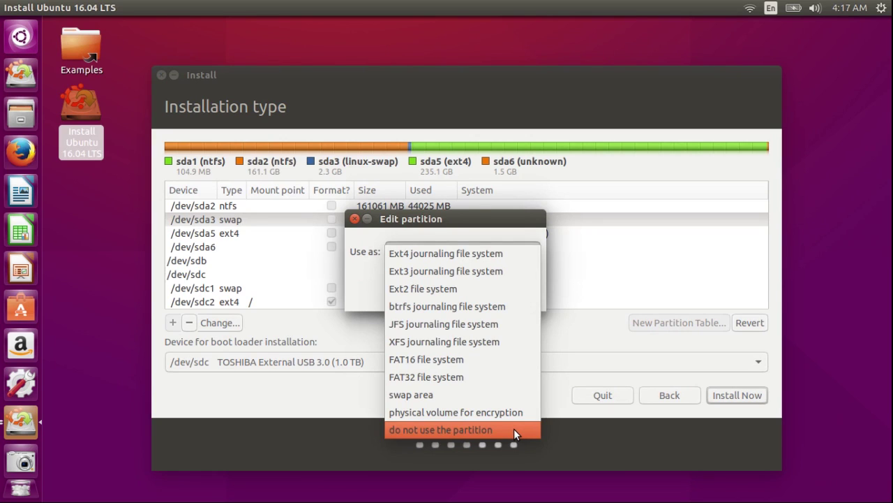
click(514, 428)
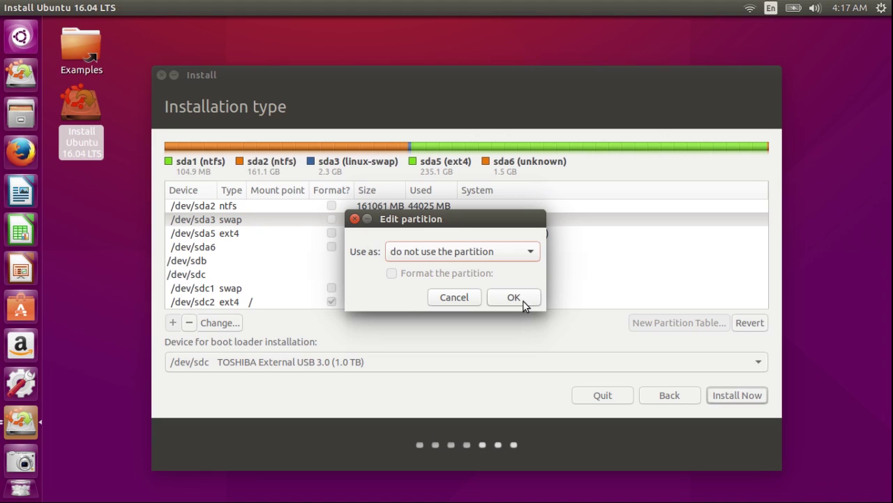
click(524, 302)
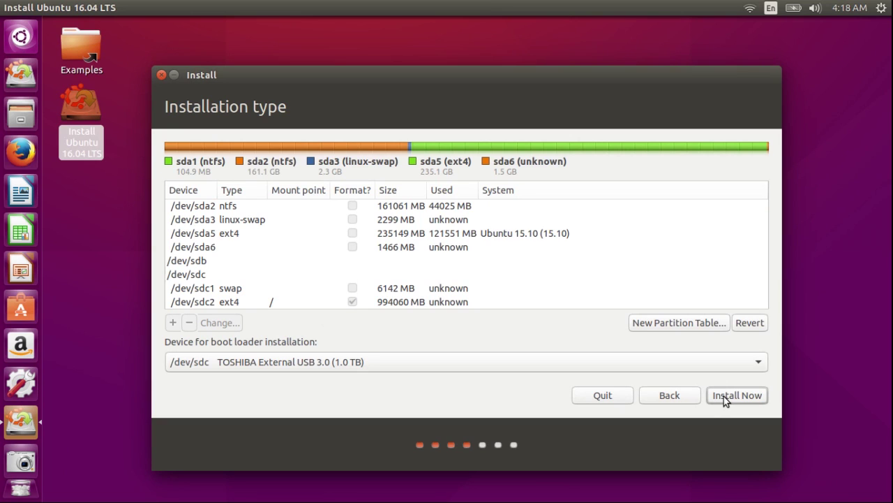
Start the installation and approve writing the partition changes to the disks
click(724, 396)
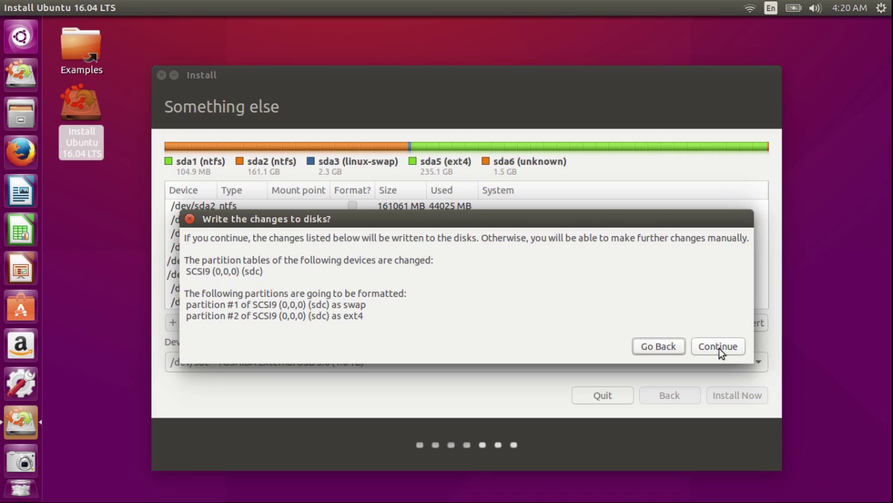
click(718, 346)
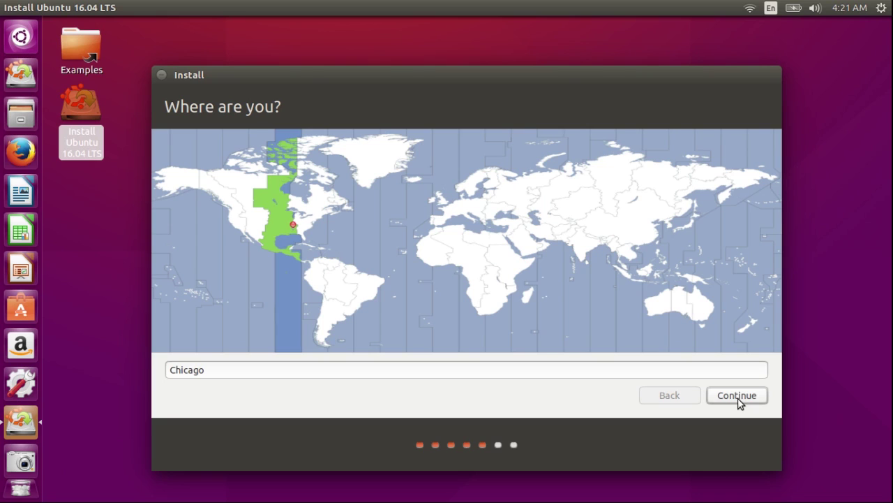
Accept Chicago as the location and English (US) as the keyboard layout
click(739, 396)
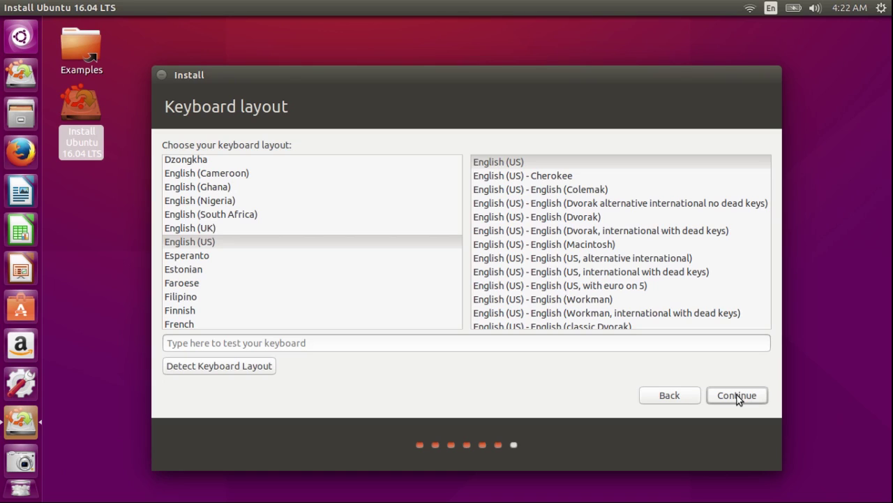
click(738, 396)
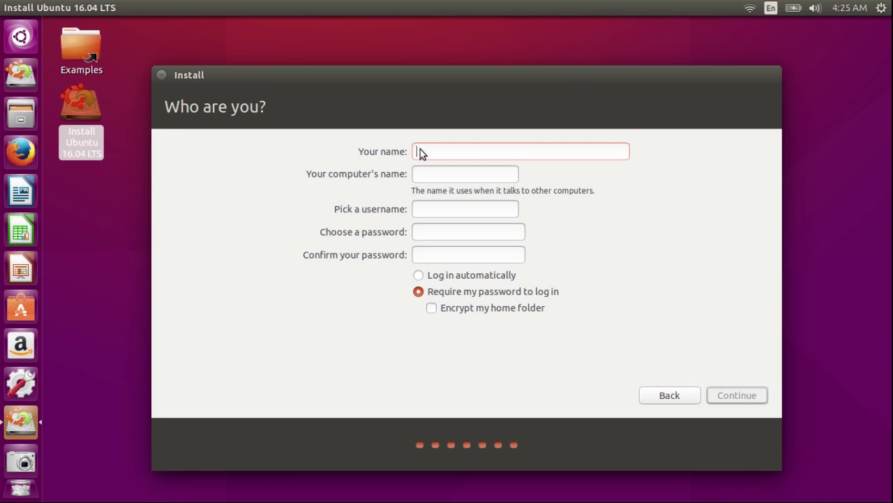
Fill in the account owner's name in the user details
text(XramTech)
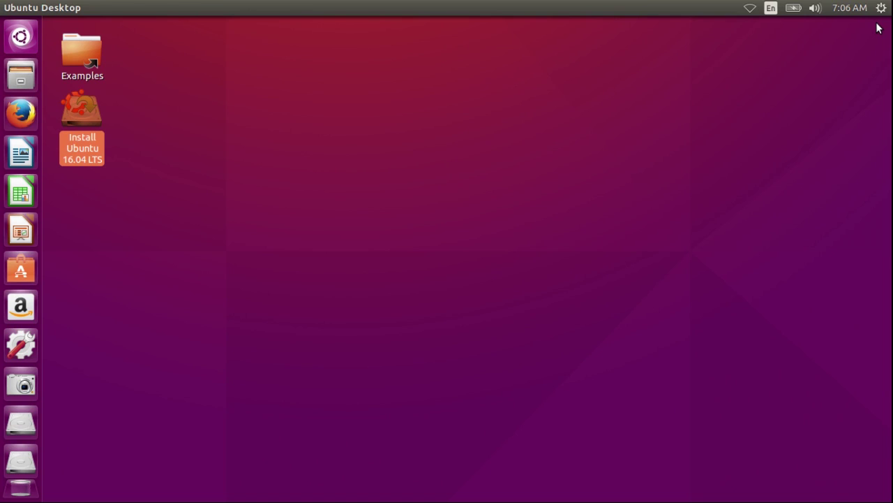
Shut down the computer from the Ubuntu desktop session
click(881, 8)
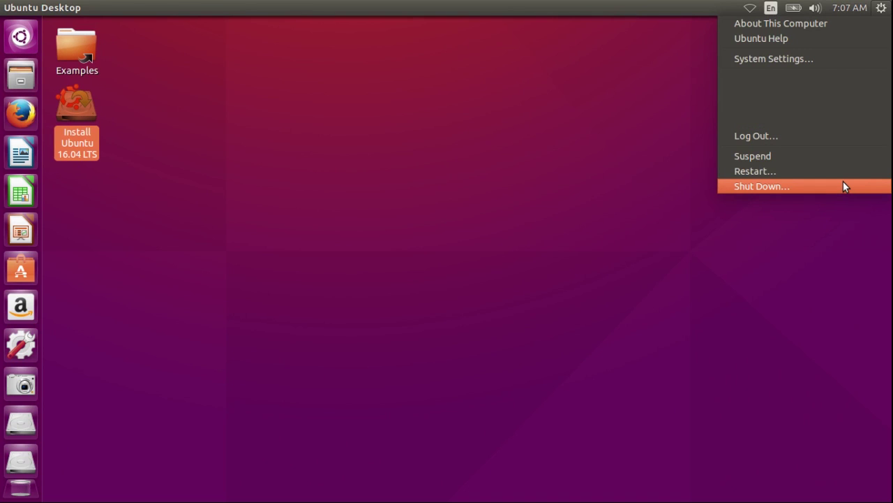
click(844, 183)
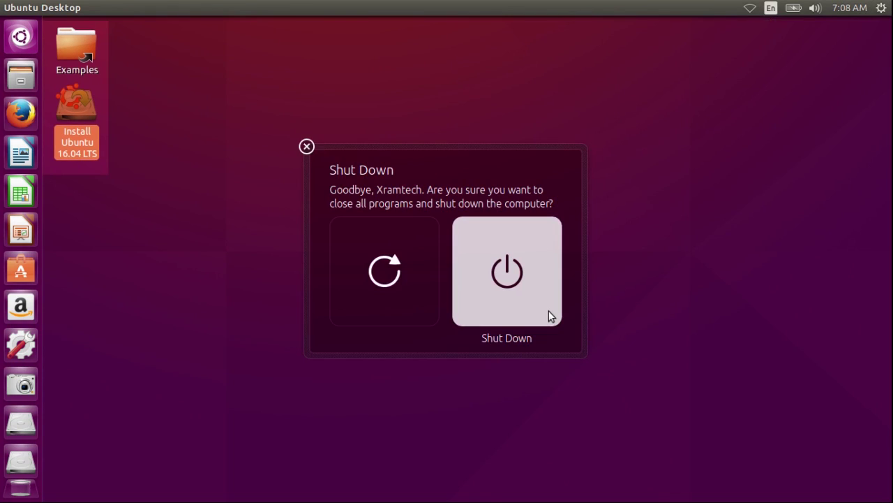